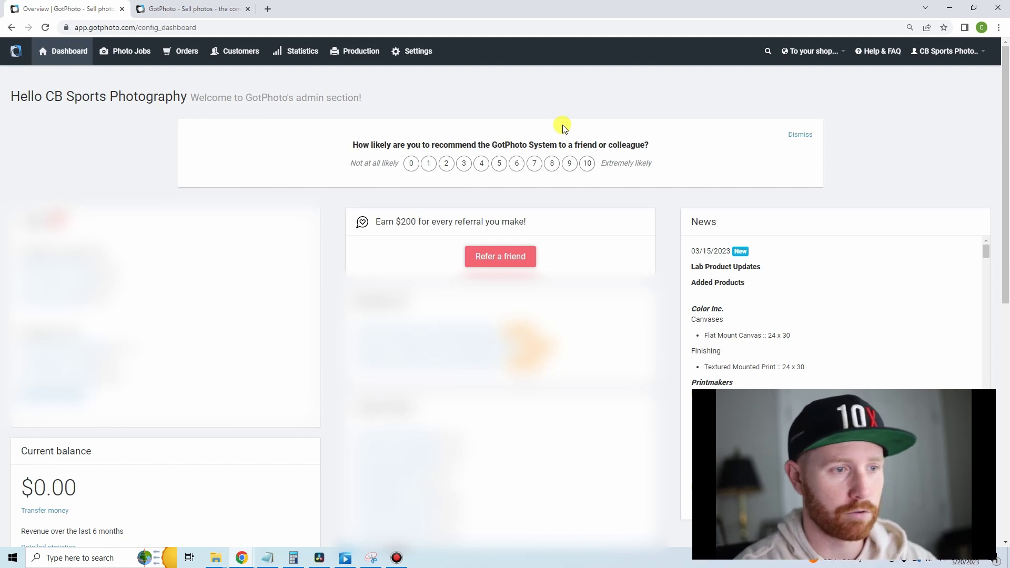
- Open the NashvileP&R BBall Week 2 job from the Photo Jobs list
left_click(125, 55)
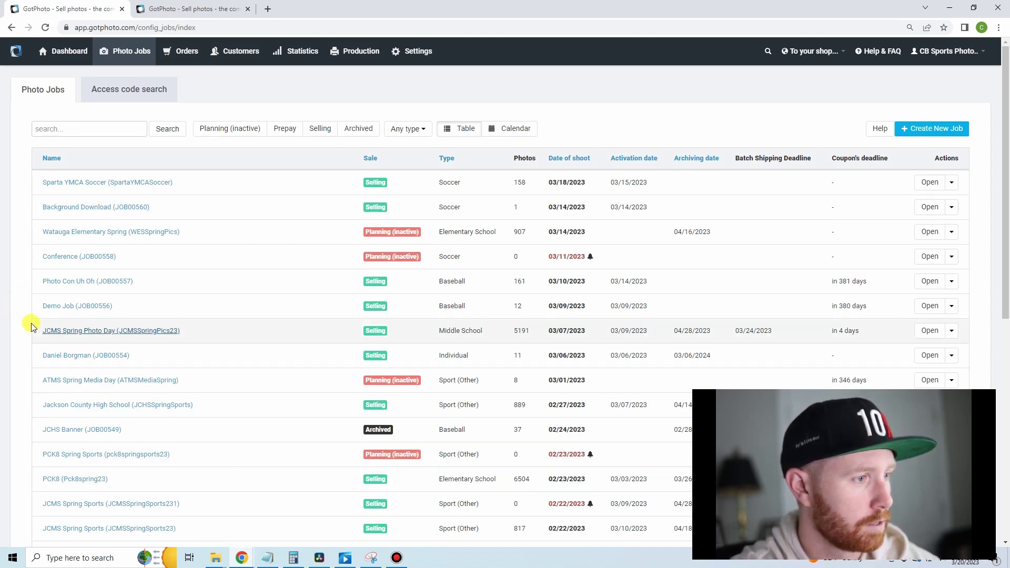
scroll(31, 326, "down", 1)
scroll(34, 340, "down", 1)
scroll(36, 356, "down", 1)
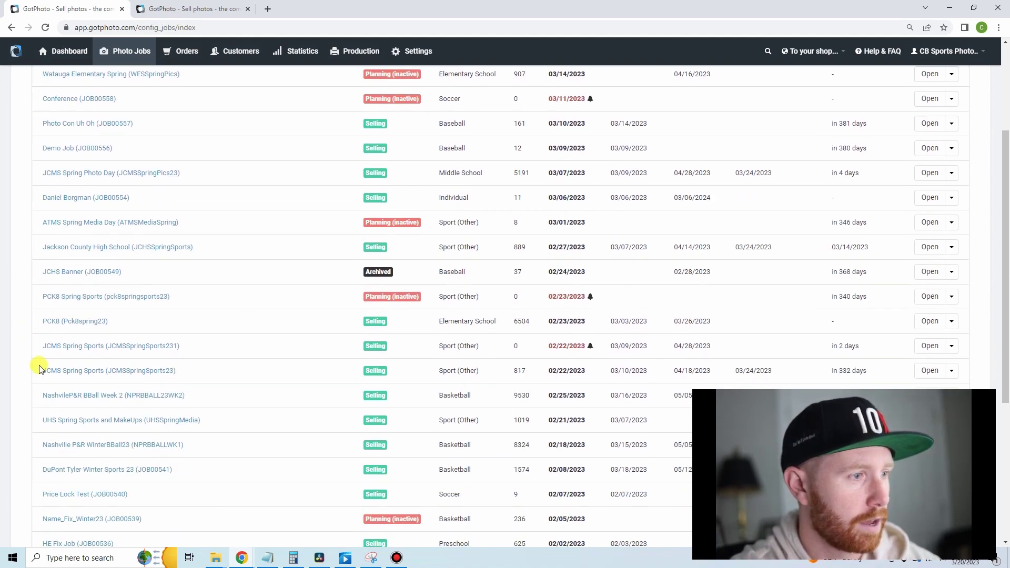
left_click(80, 396)
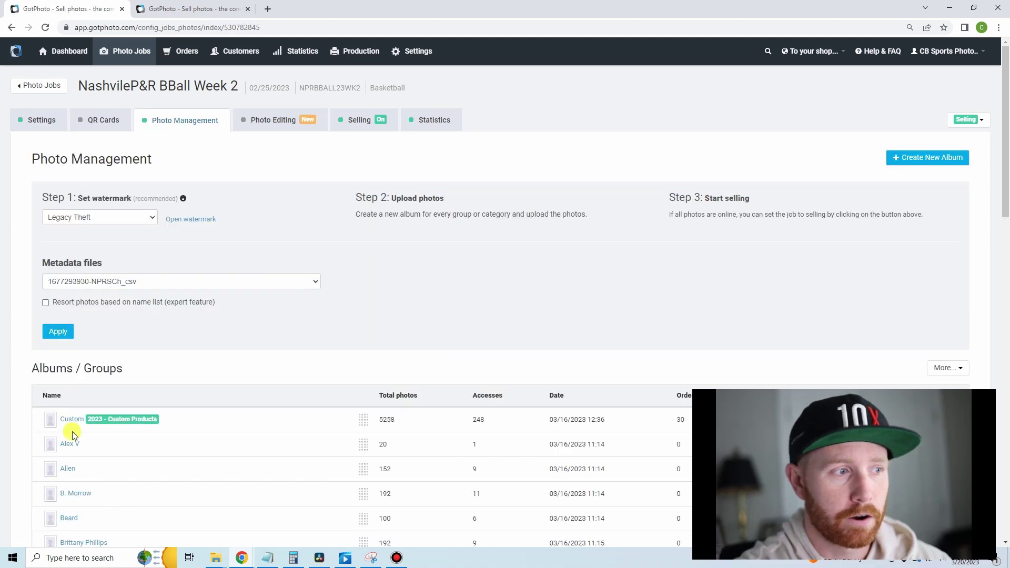
scroll(94, 395, "down", 2)
scroll(49, 365, "down", 1)
scroll(184, 324, "down", 1)
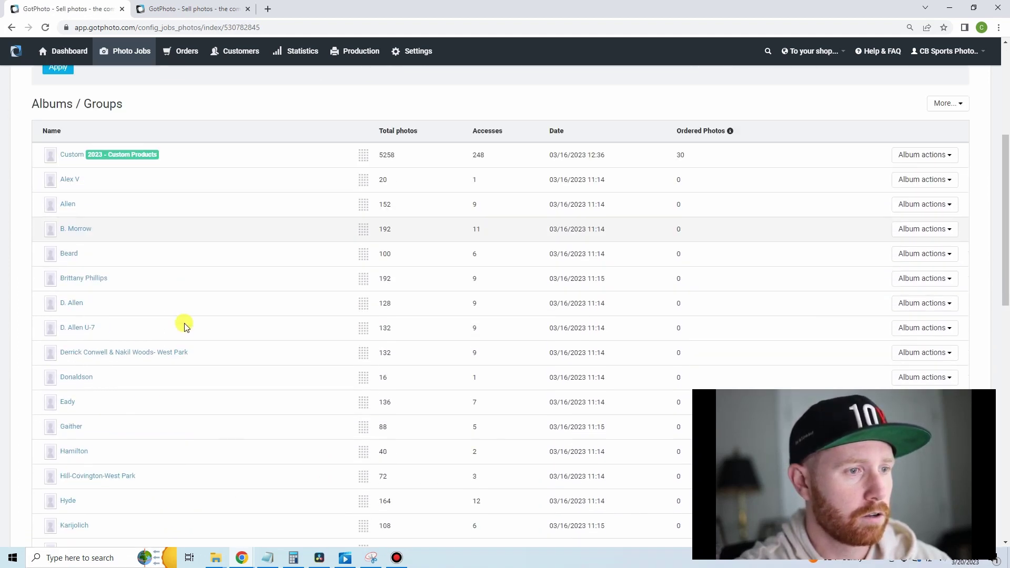
scroll(451, 298, "down", 1)
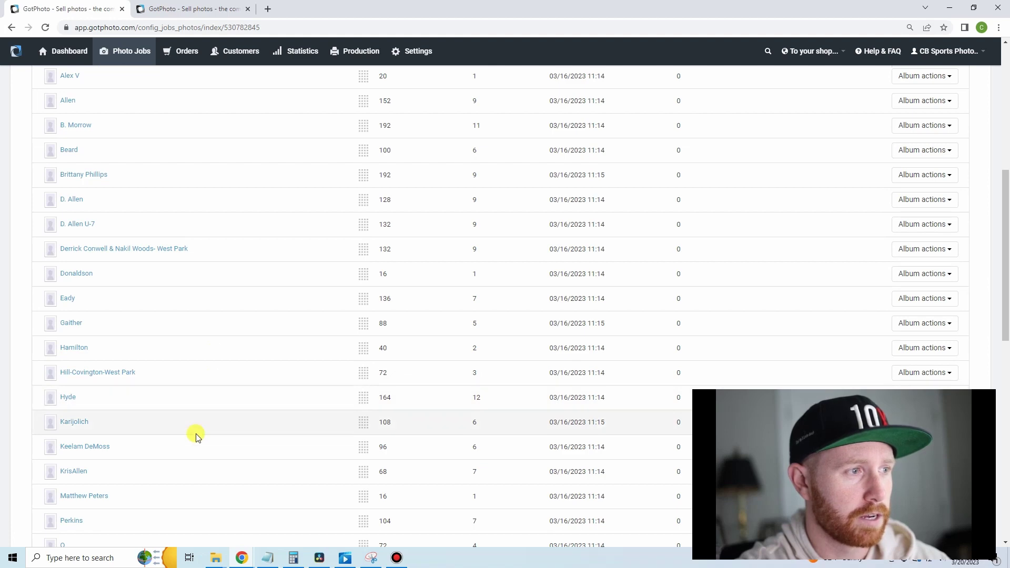
scroll(185, 418, "down", 2)
scroll(181, 405, "down", 3)
scroll(181, 404, "up", 6)
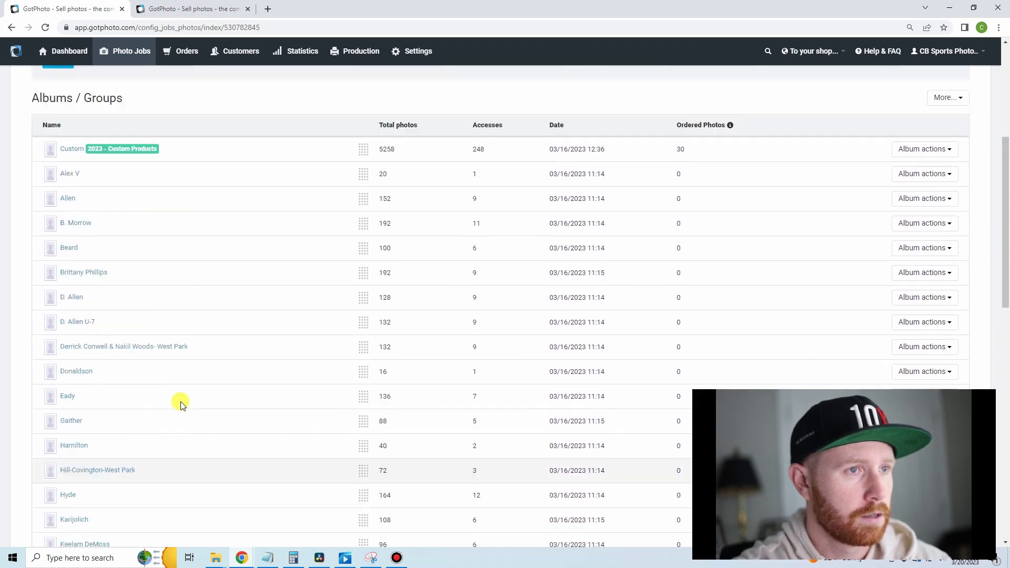
scroll(180, 404, "up", 4)
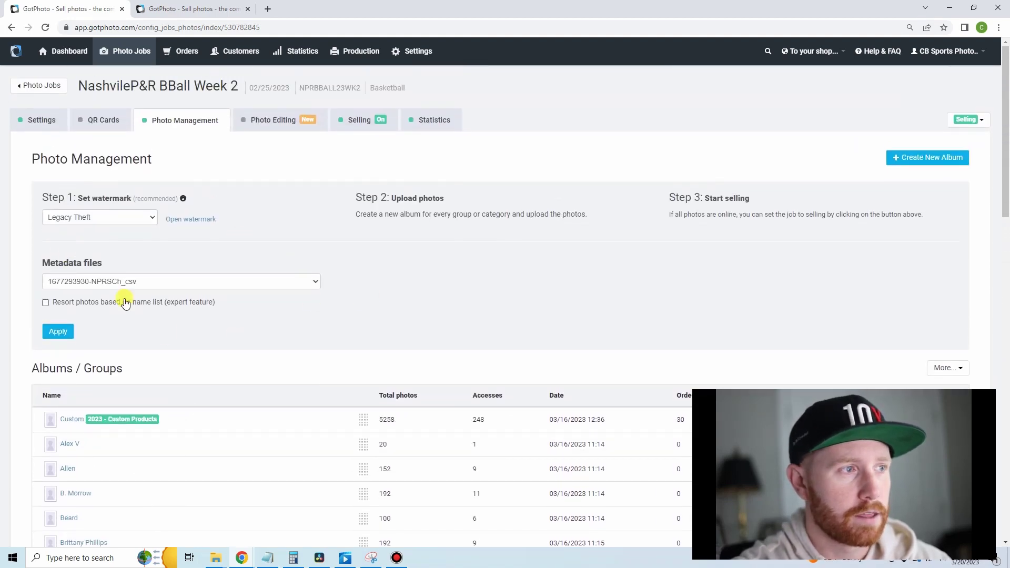
scroll(947, 327, "down", 1)
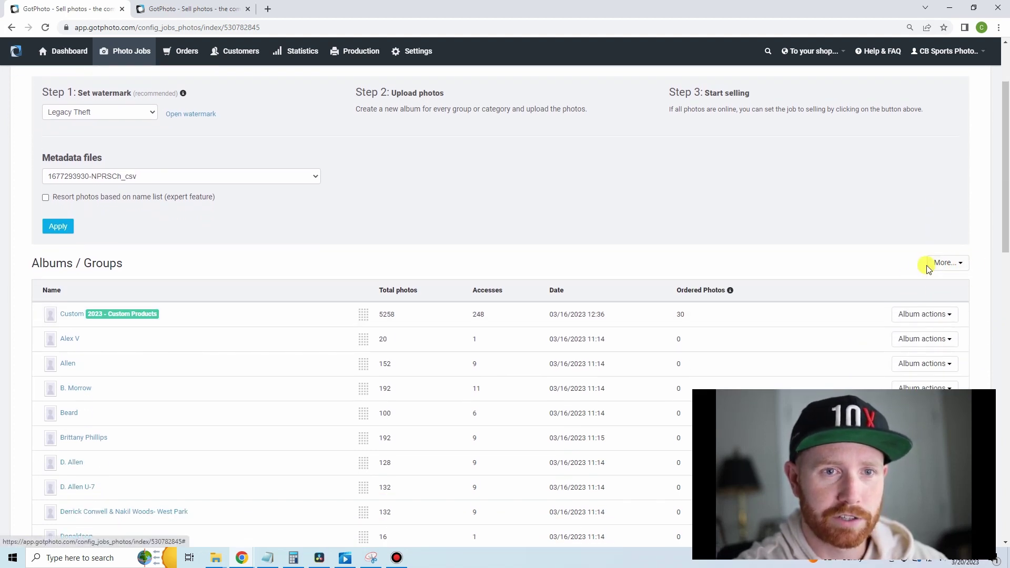
- Choose Export metadata from the job's More... menu so the export gets emailed
left_click(962, 264)
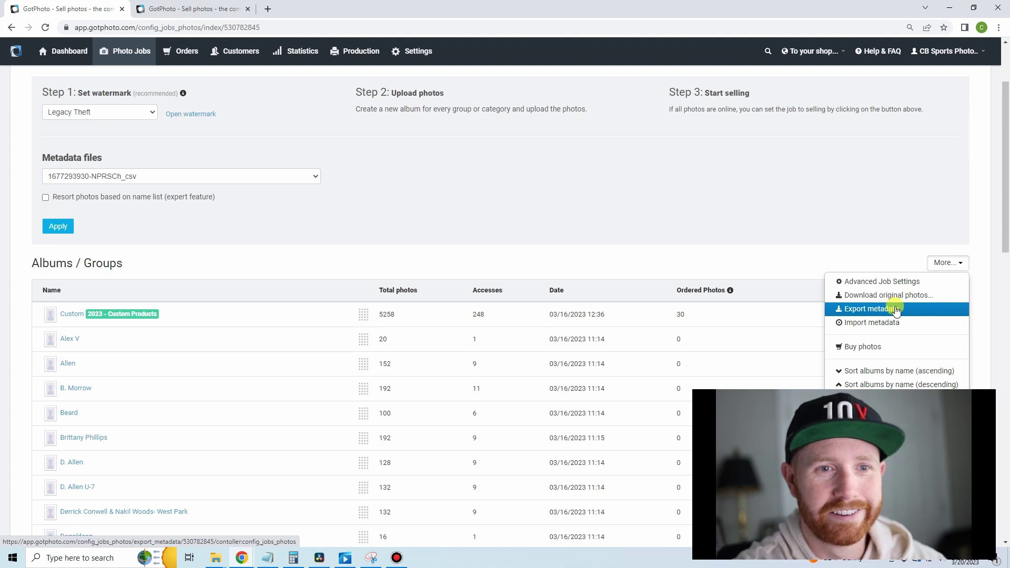
left_click(865, 310)
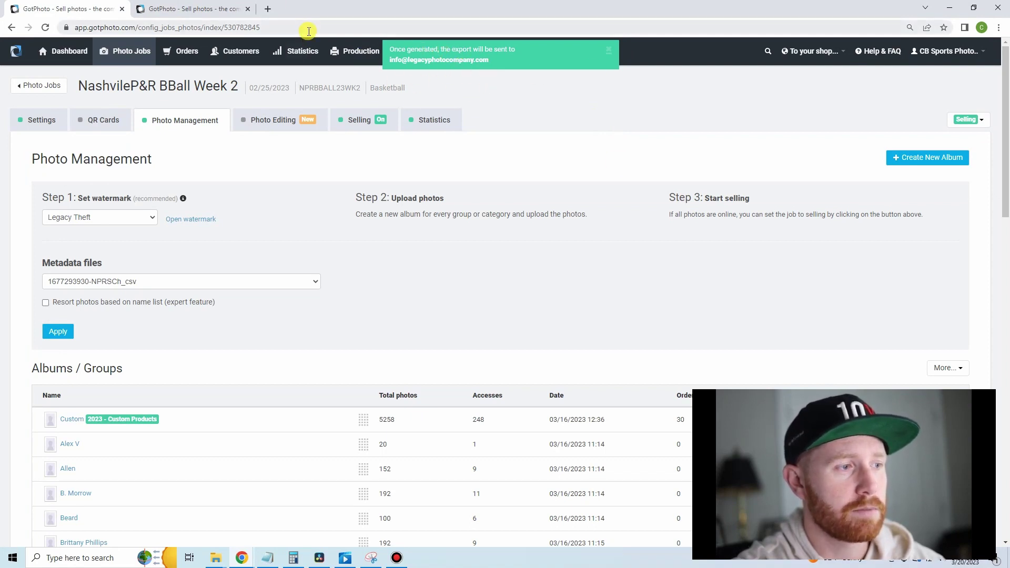
left_click(268, 9)
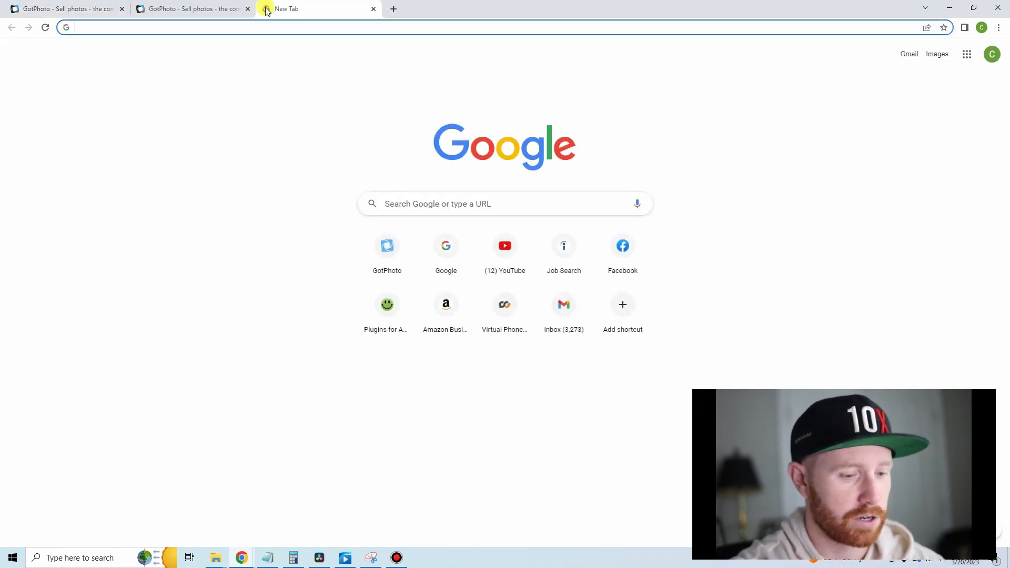
type("gm")
- Load Gmail, switch to the Legacy Photo Company account, and go to its Google Drive
key("Return")
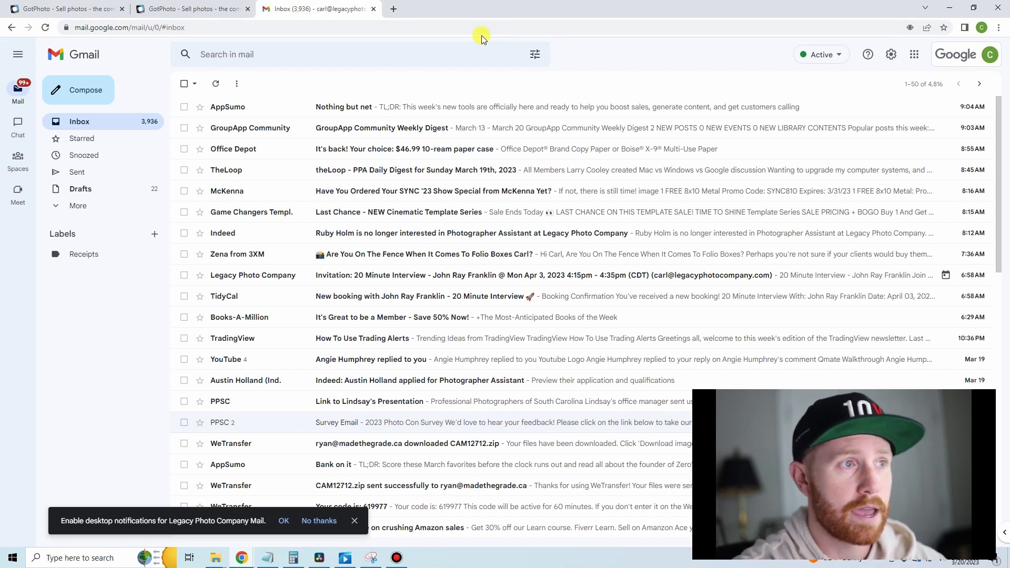
left_click(990, 53)
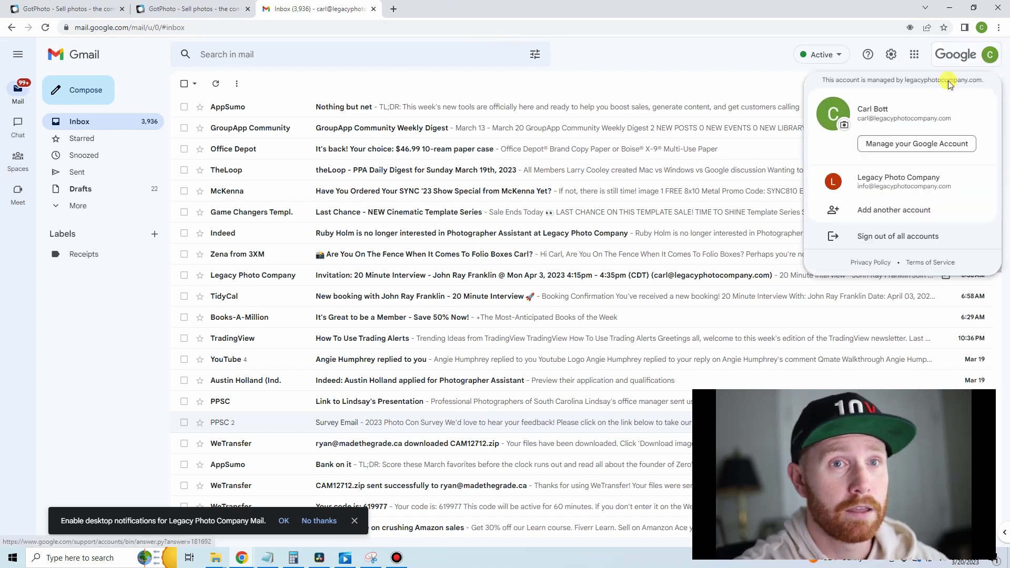
left_click(877, 181)
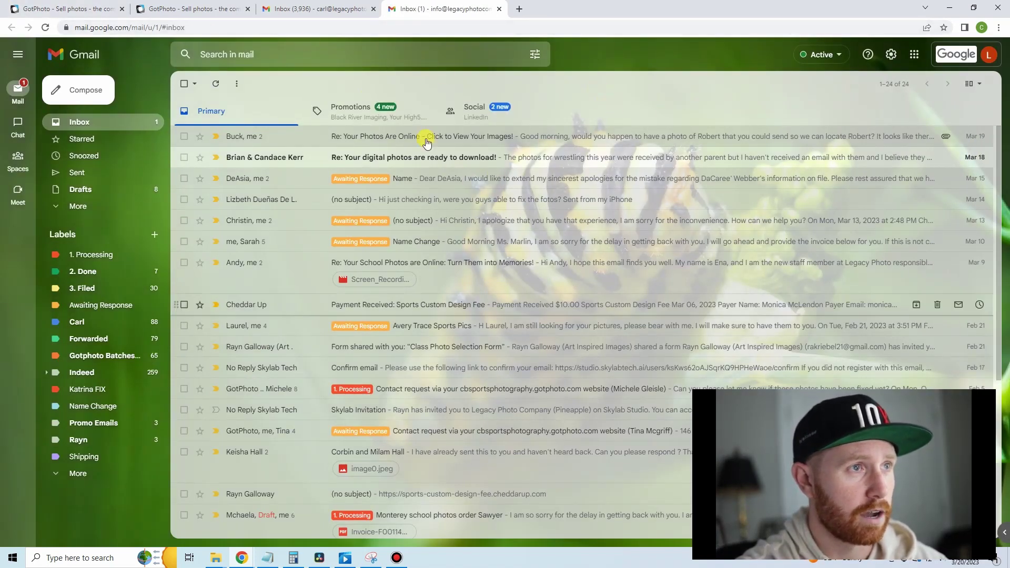
left_click(914, 55)
left_click(882, 150)
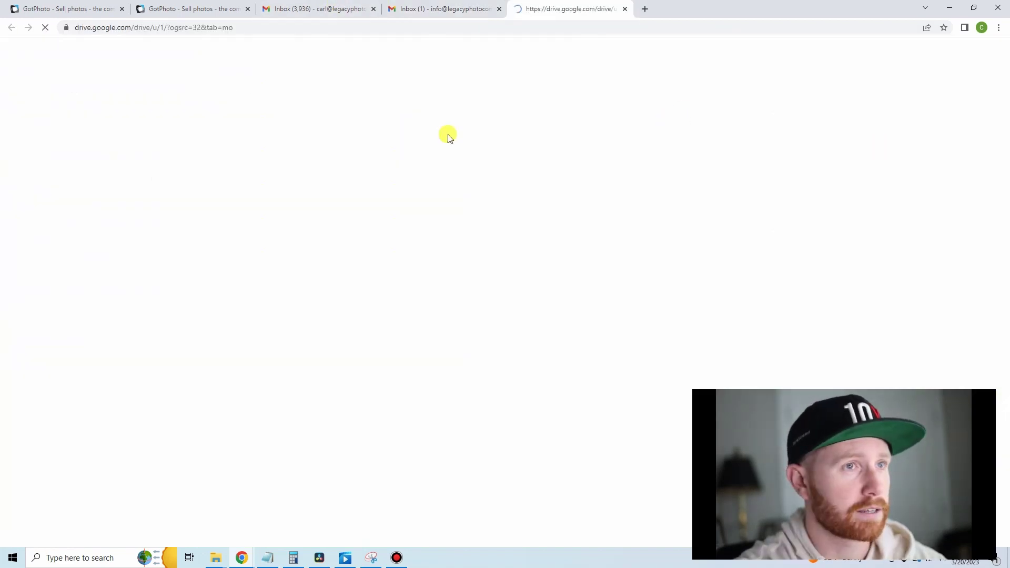
- Create a blank Google Sheets spreadsheet from Drive's New menu after briefly checking Gmail
left_click(46, 93)
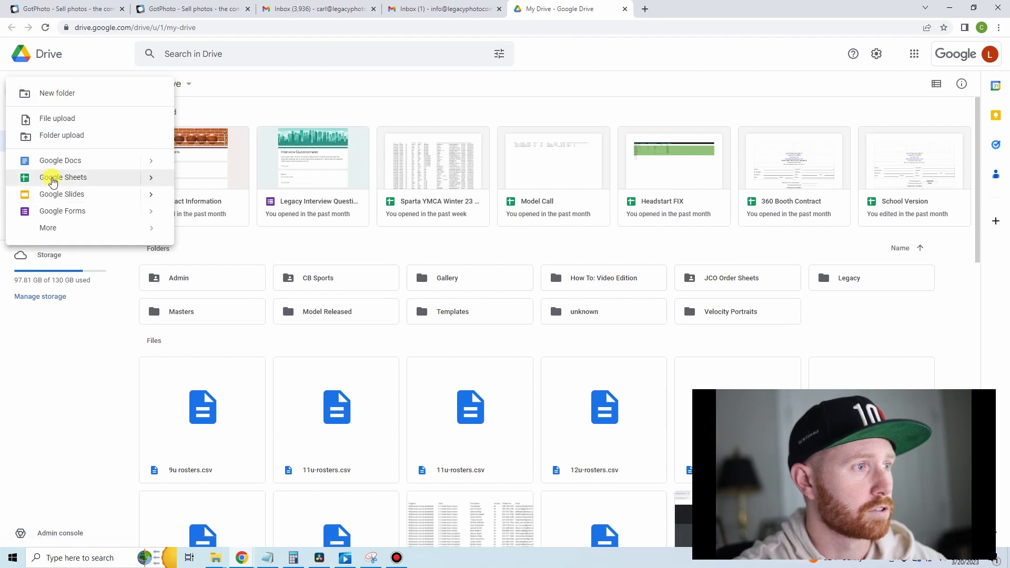
left_click(50, 176)
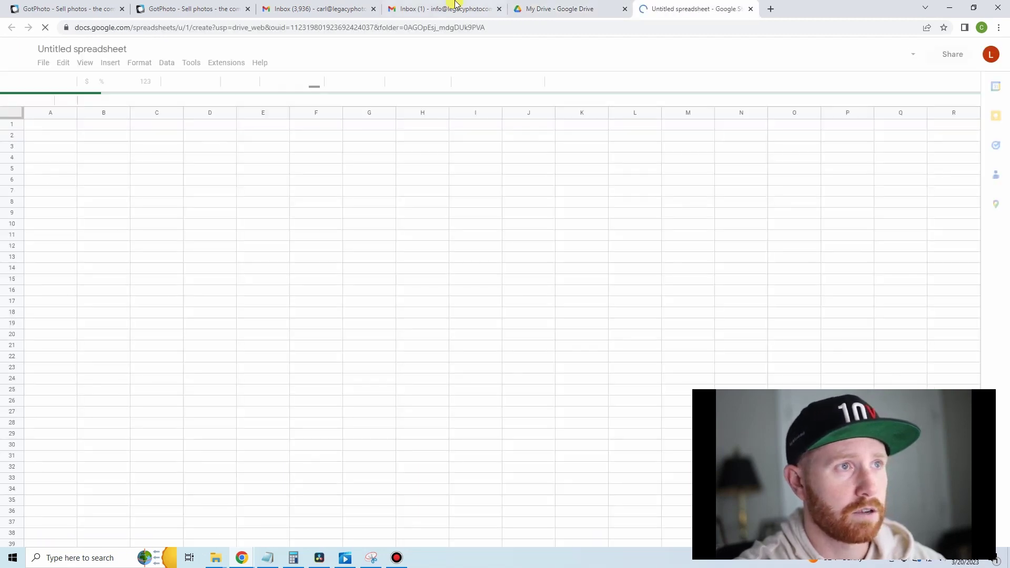
left_click(453, 6)
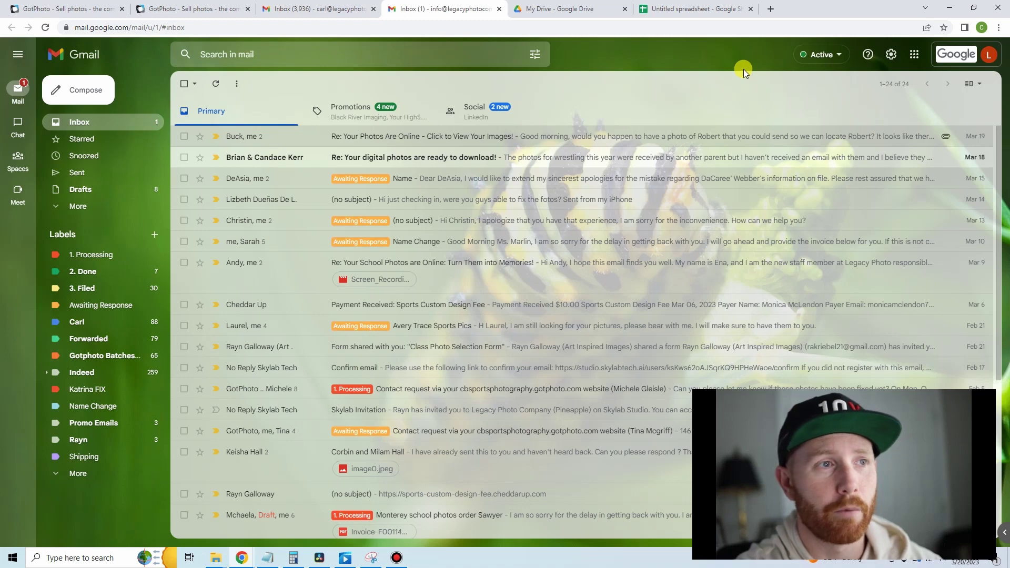
left_click(718, 4)
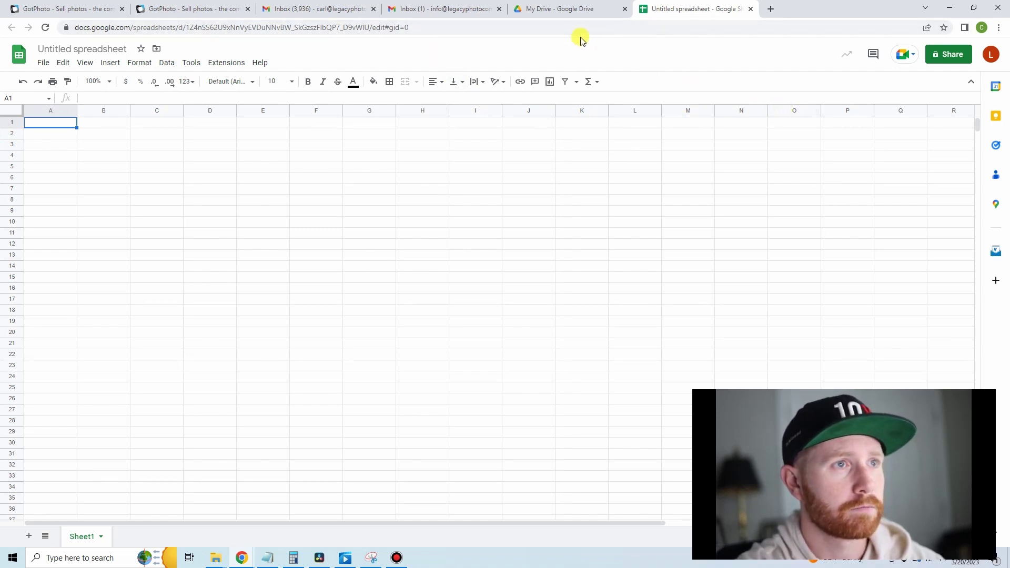
left_click(193, 8)
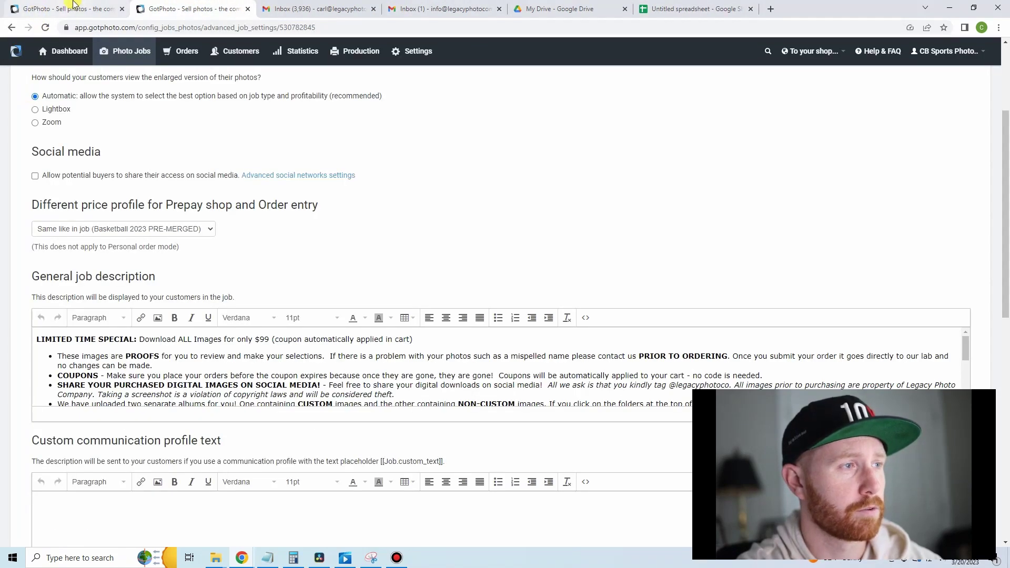
- Recheck the job's More... options and move between tabs until the export email reaches Gmail
left_click(73, 5)
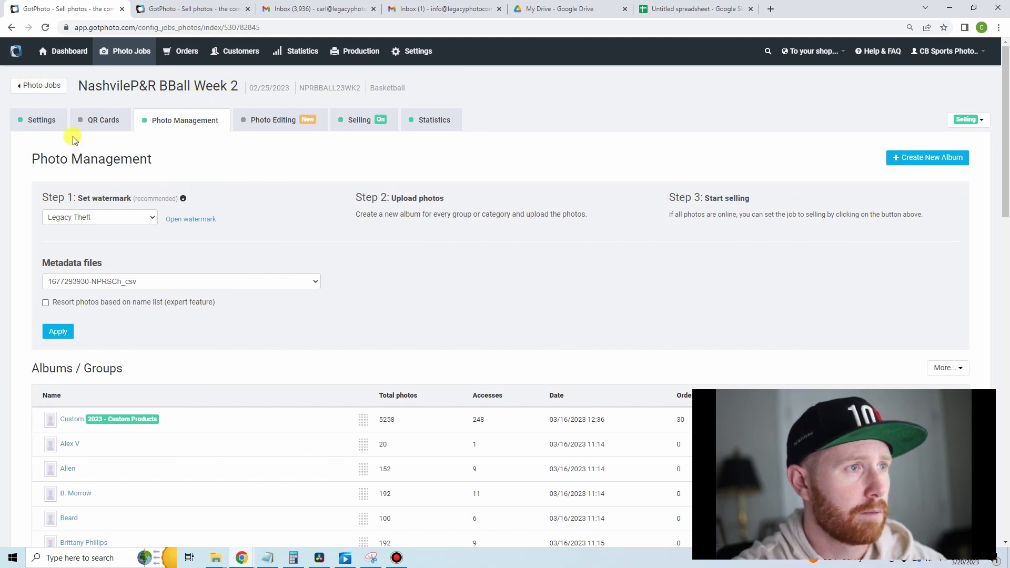
scroll(706, 275, "down", 2)
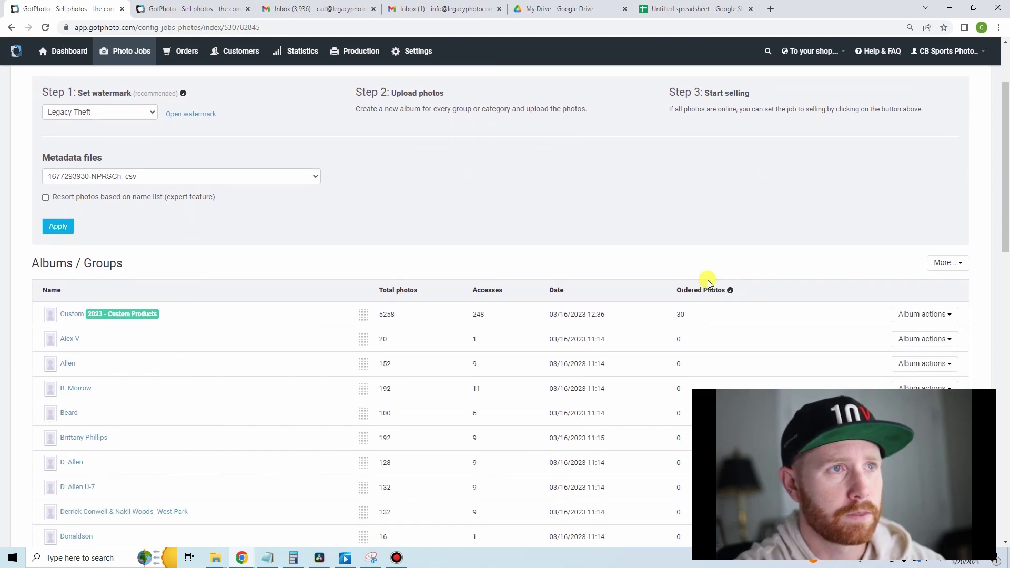
left_click(956, 269)
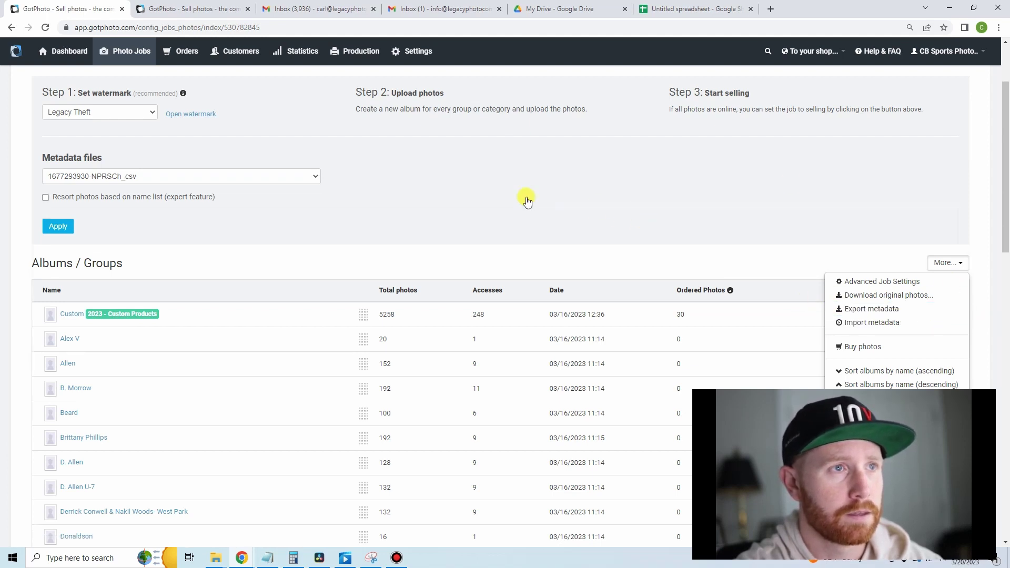
left_click(437, 13)
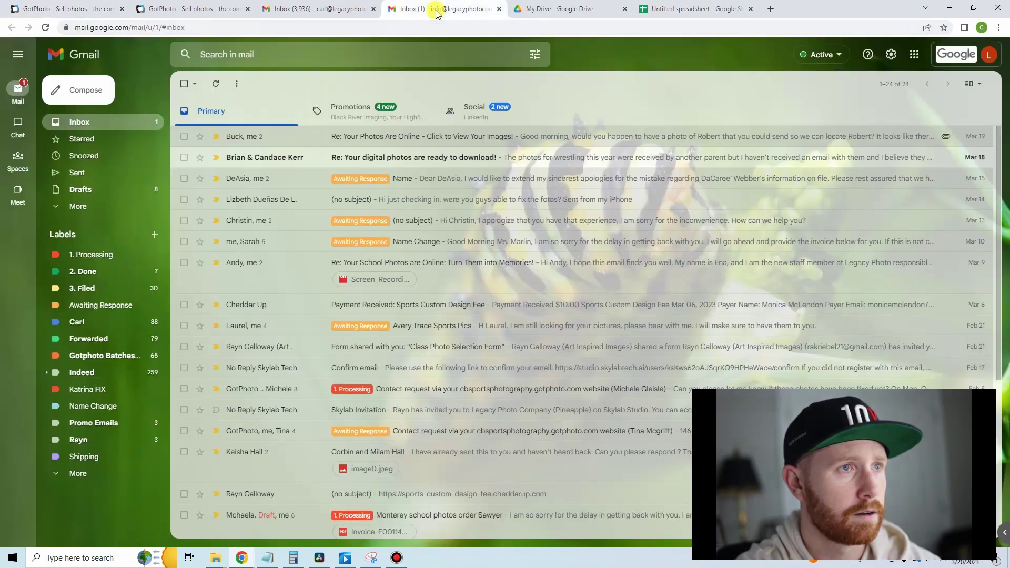
left_click(677, 9)
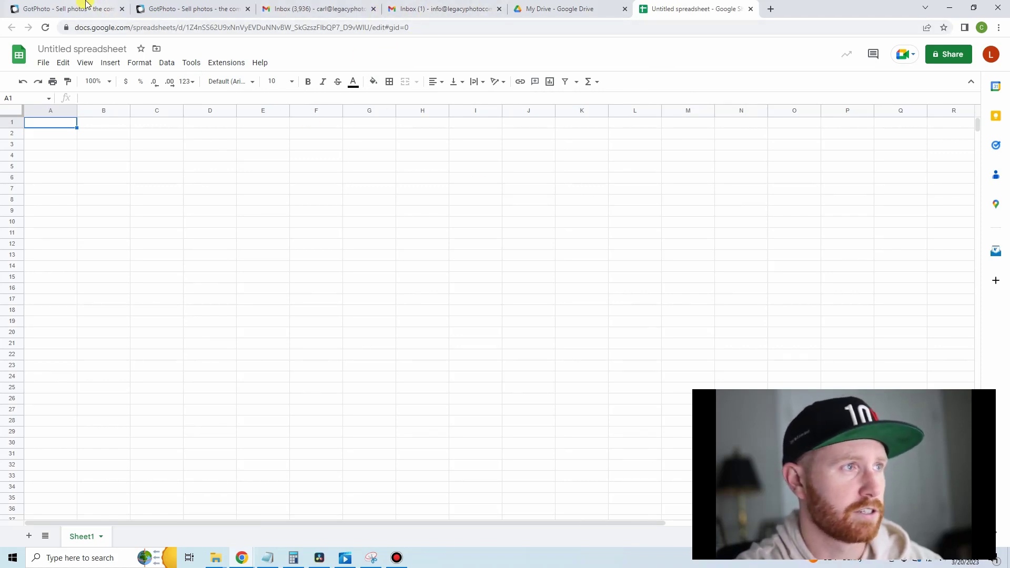
left_click(87, 3)
scroll(182, 312, "down", 2)
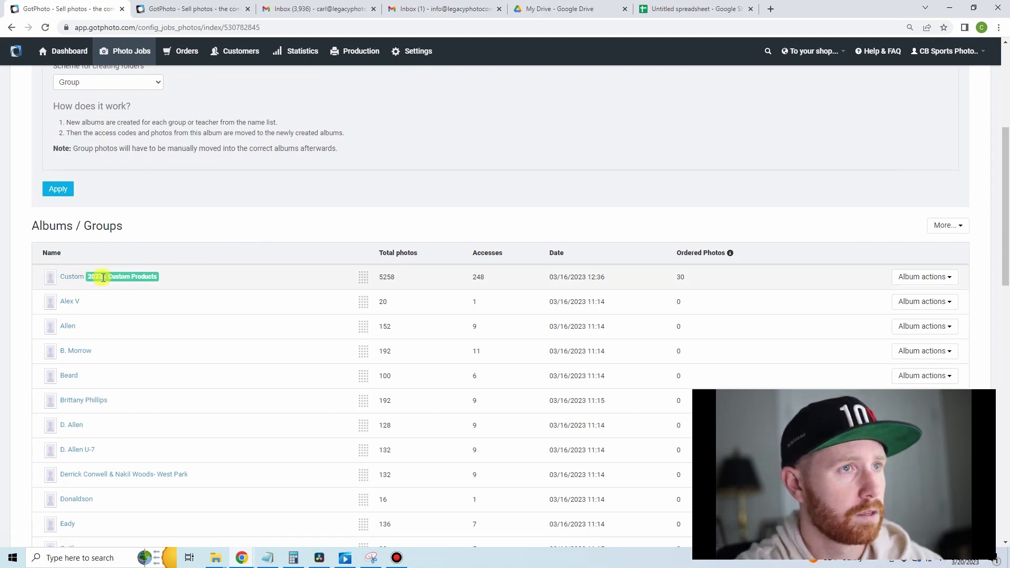
scroll(236, 192, "down", 1)
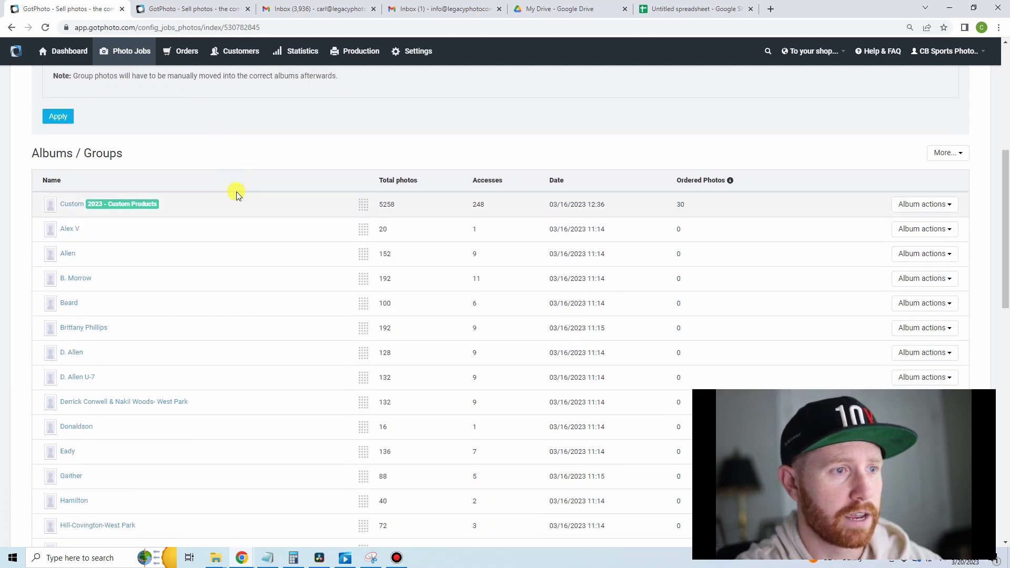
scroll(236, 192, "down", 1)
scroll(83, 293, "down", 1)
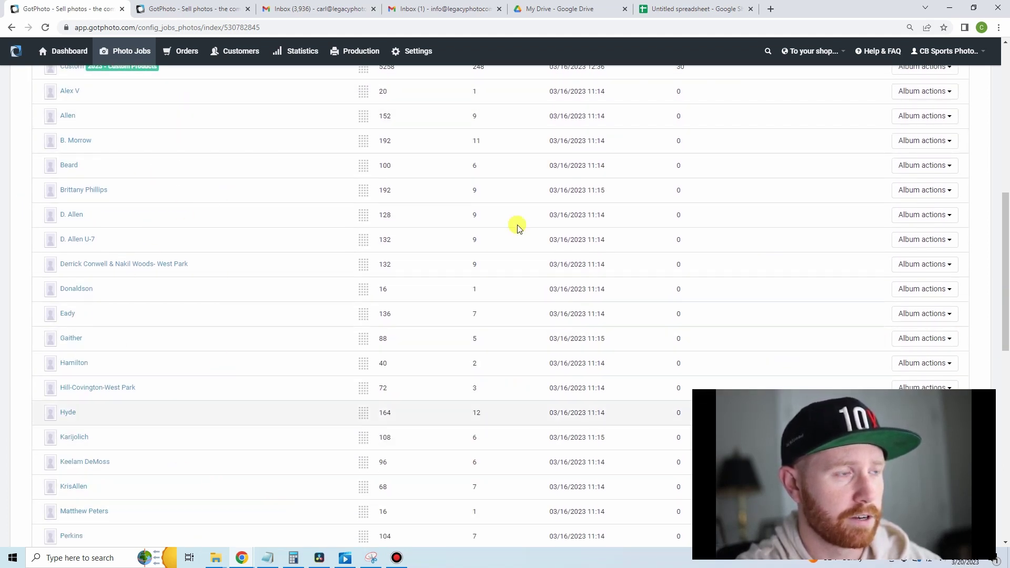
scroll(237, 287, "up", 1)
scroll(253, 293, "up", 2)
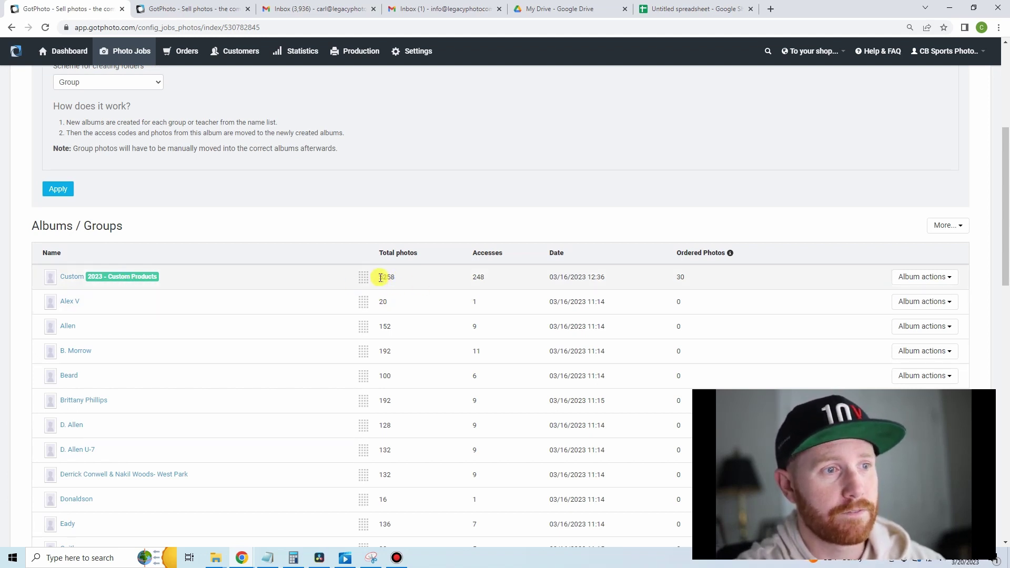
left_click(426, 8)
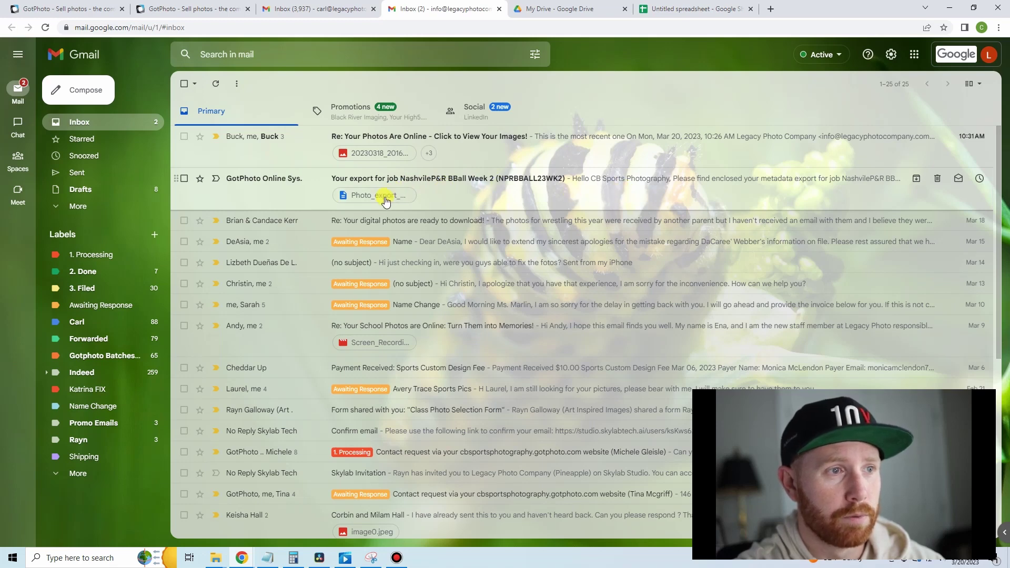
- Preview and download the Photo_export CSV attached to the GotPhoto email
left_click(384, 196)
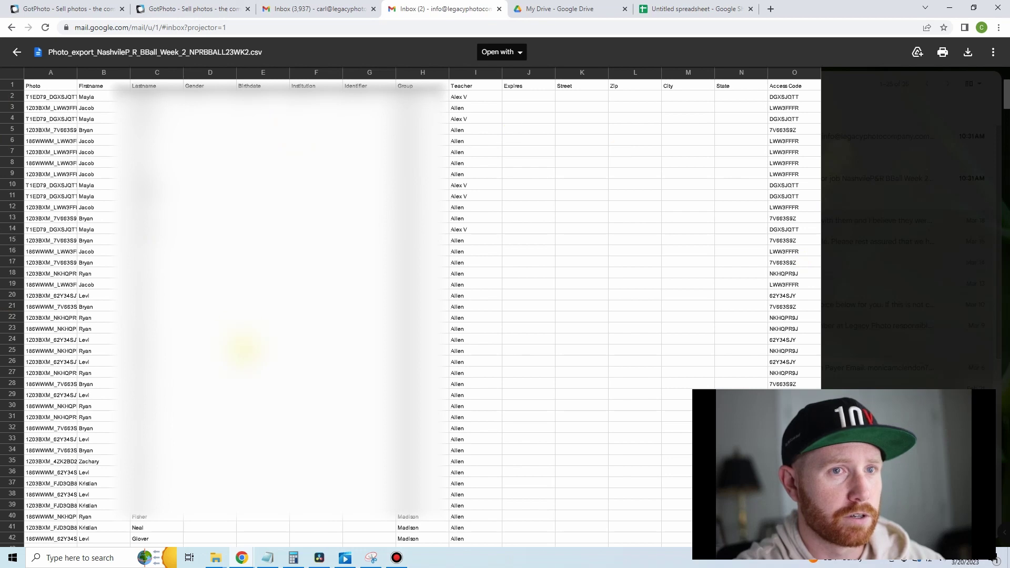
left_click(964, 53)
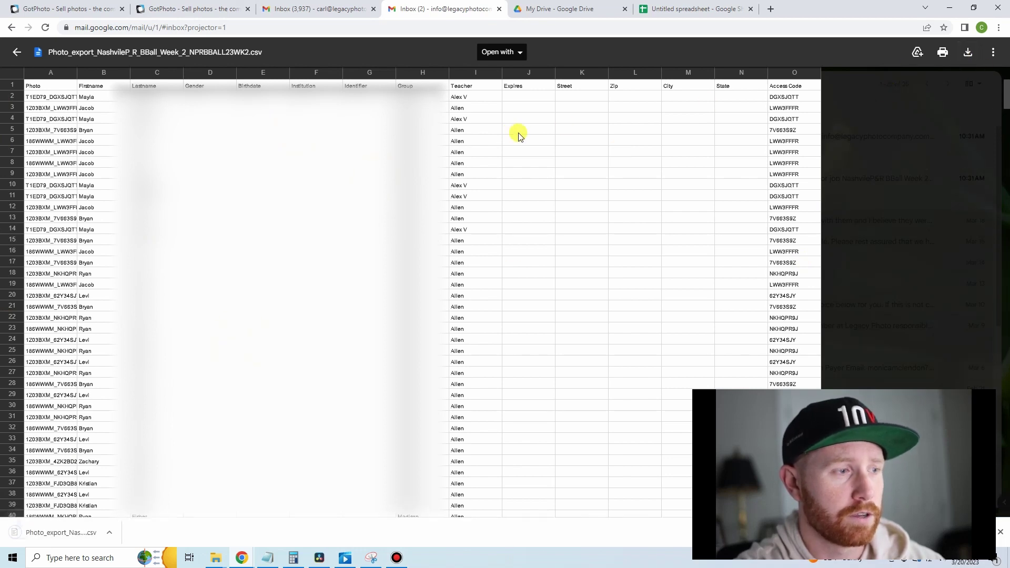
left_click(702, 9)
- Import the Photo_export CSV through File > Import > Upload, replacing the spreadsheet
left_click(43, 63)
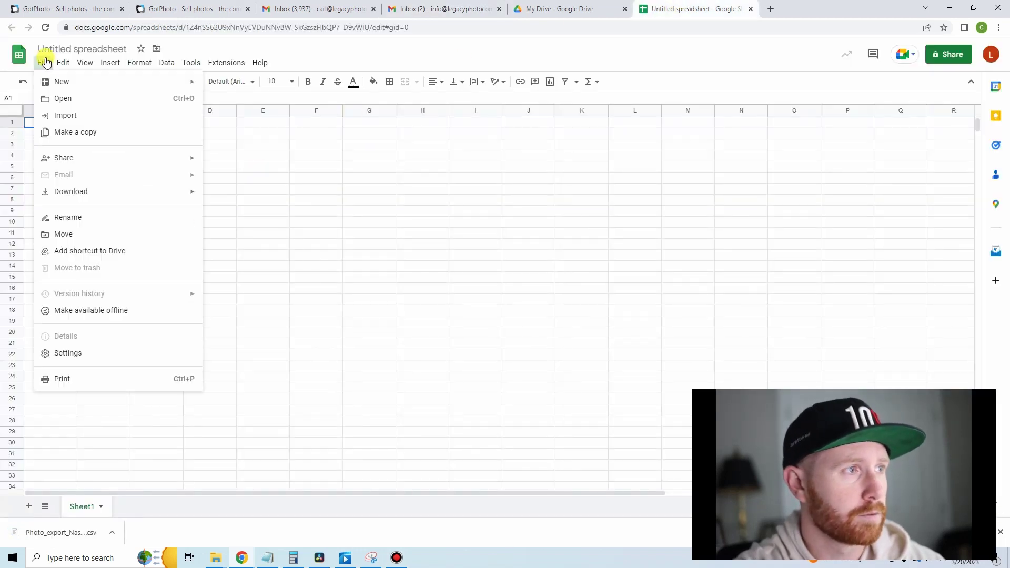
left_click(70, 115)
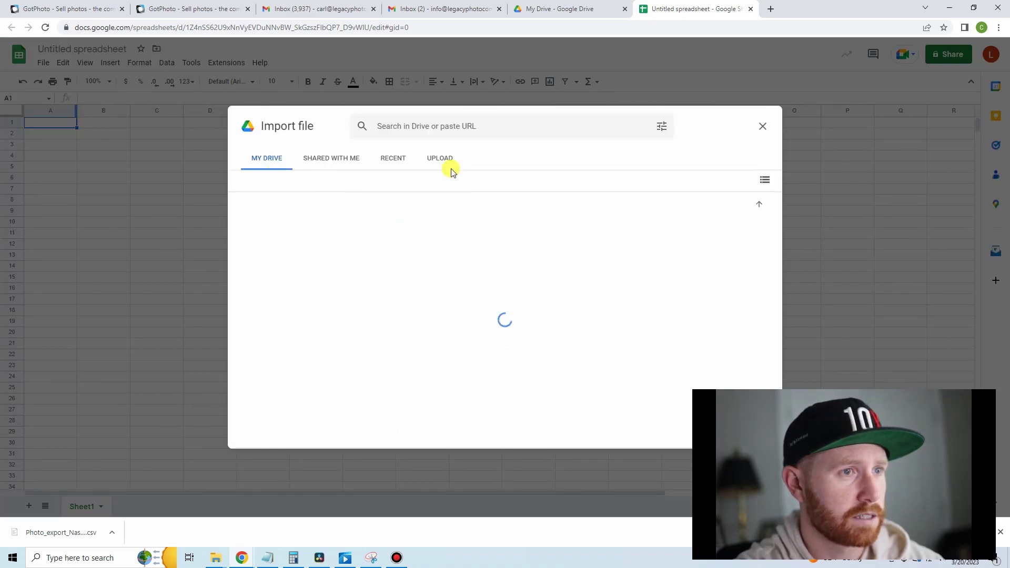
left_click(440, 164)
left_click_drag(61, 532, 501, 341)
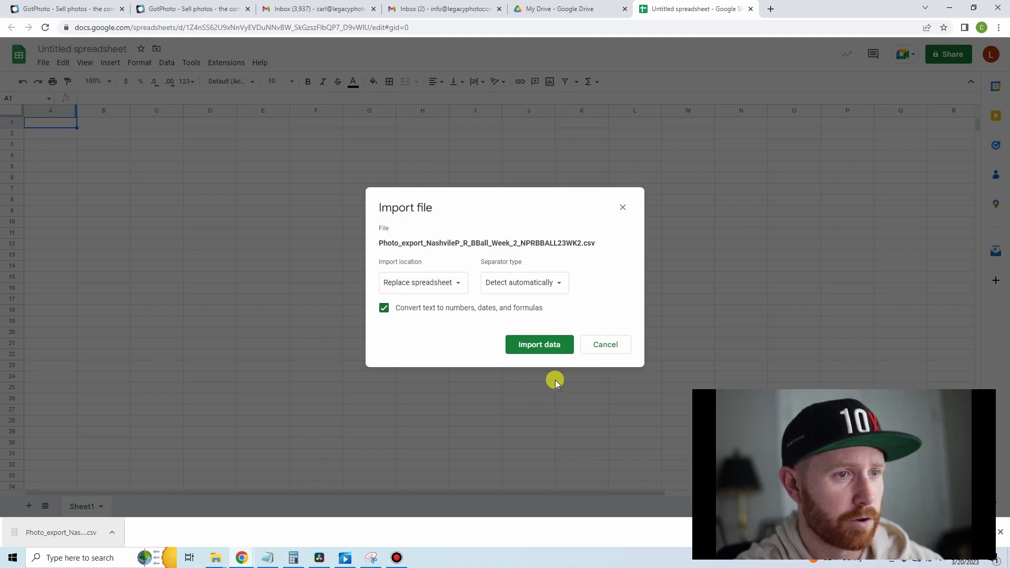
left_click(521, 345)
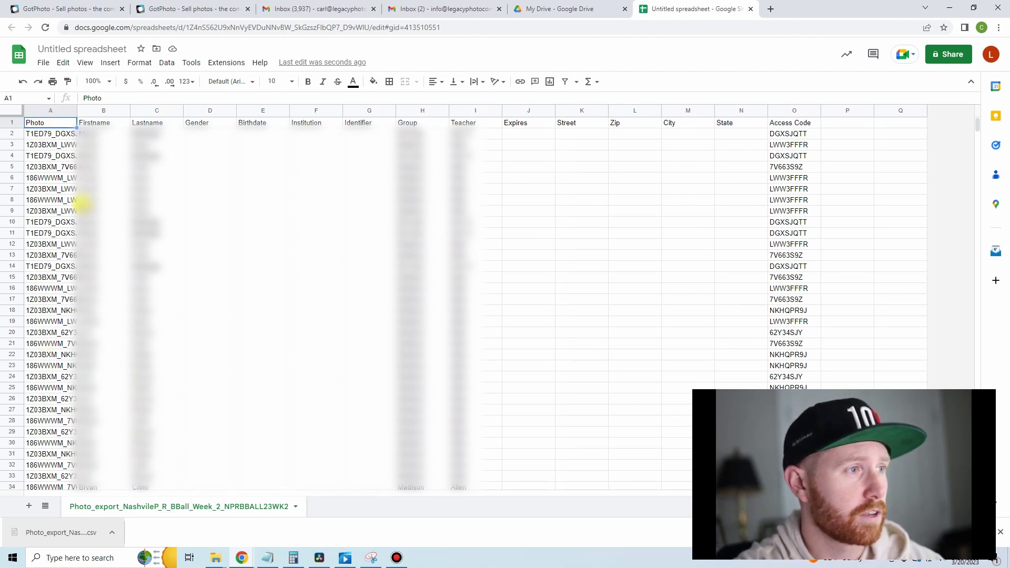
scroll(55, 249, "down", 2)
scroll(58, 243, "down", 2)
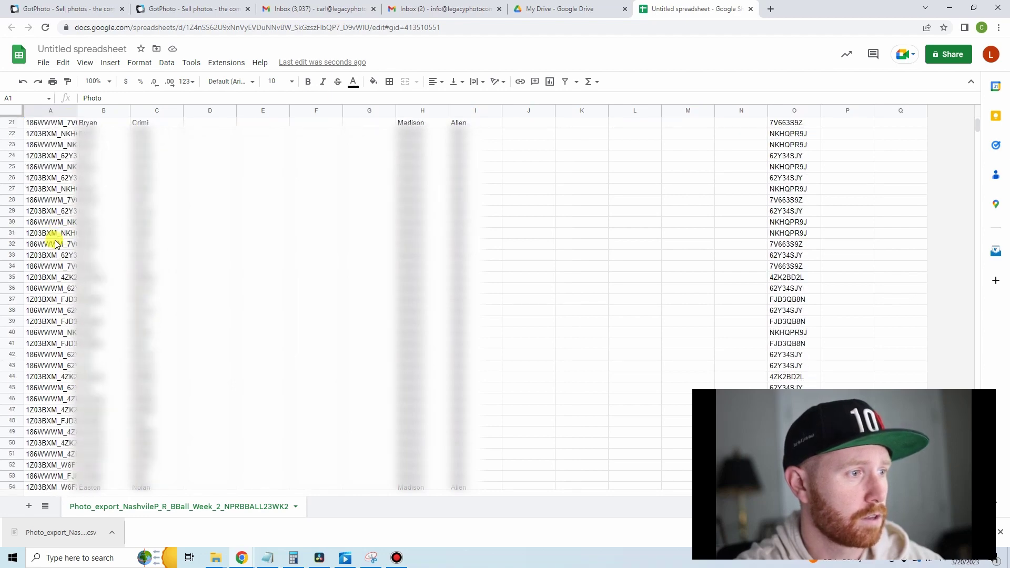
scroll(60, 241, "down", 2)
scroll(60, 241, "down", 4)
scroll(79, 225, "down", 4)
scroll(79, 237, "down", 4)
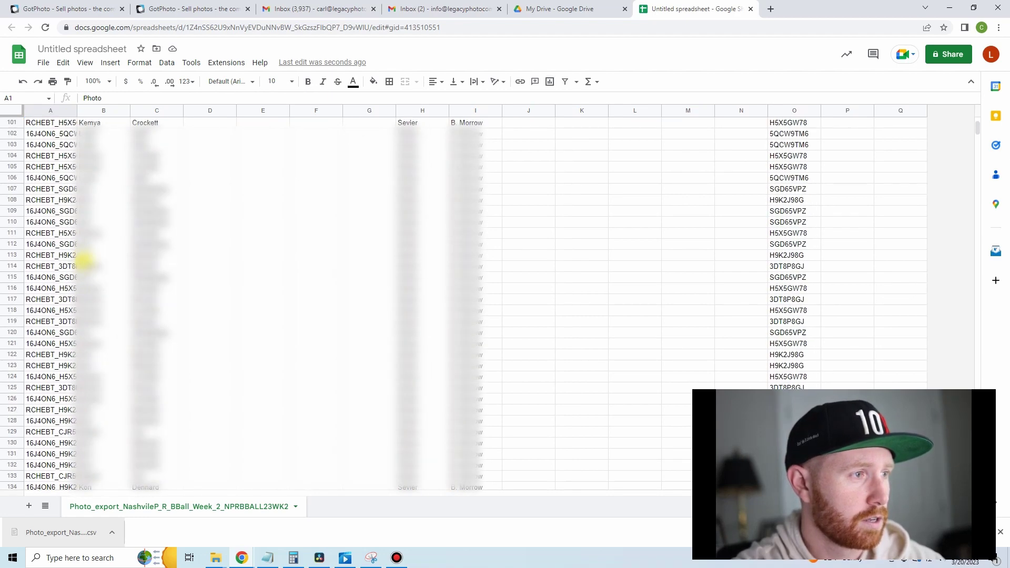
scroll(84, 260, "down", 3)
scroll(51, 193, "down", 4)
scroll(51, 197, "down", 4)
scroll(51, 197, "down", 4)
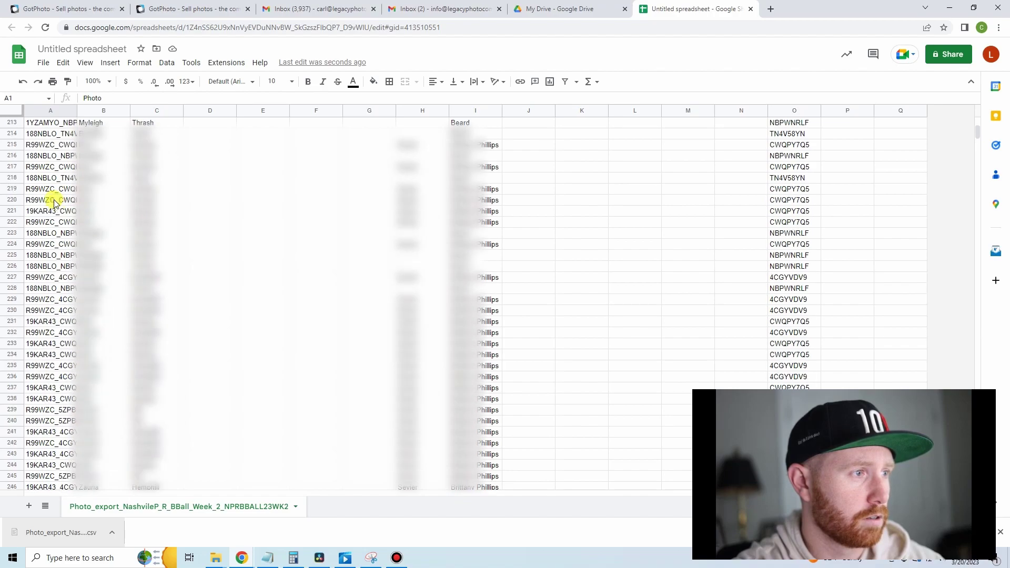
scroll(57, 203, "down", 3)
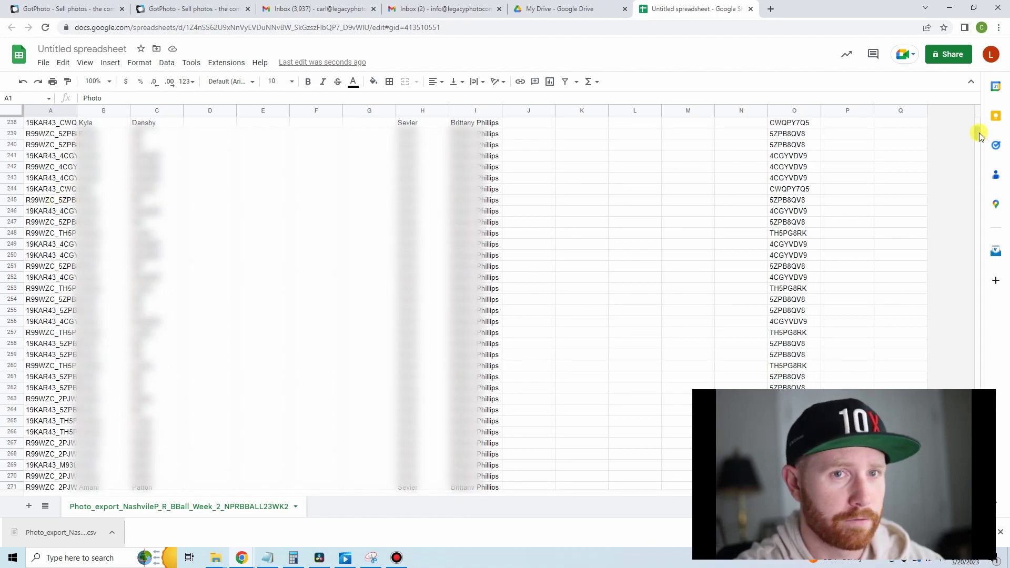
mouse_move(981, 136)
left_mouse_down()
mouse_move(949, 446)
mouse_move(939, 366)
left_mouse_up()
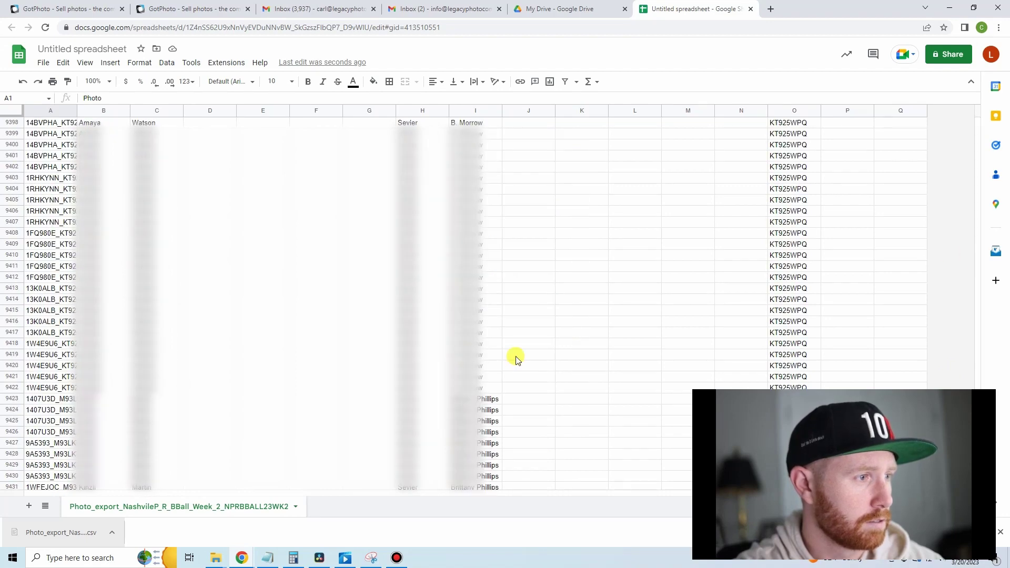
scroll(62, 277, "down", 2)
scroll(60, 271, "down", 5)
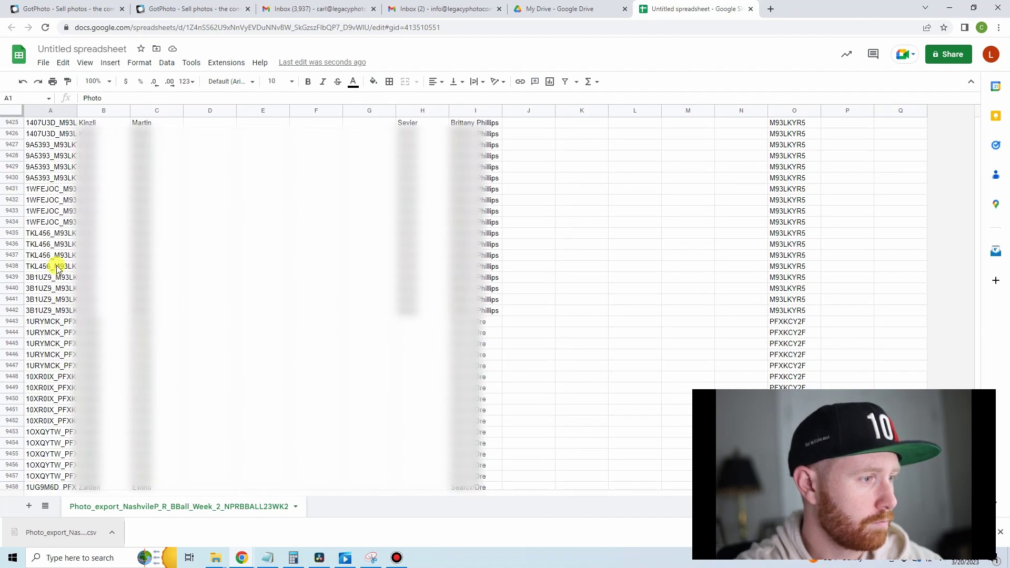
scroll(57, 267, "down", 4)
scroll(54, 257, "down", 3)
scroll(51, 261, "down", 5)
scroll(50, 253, "down", 5)
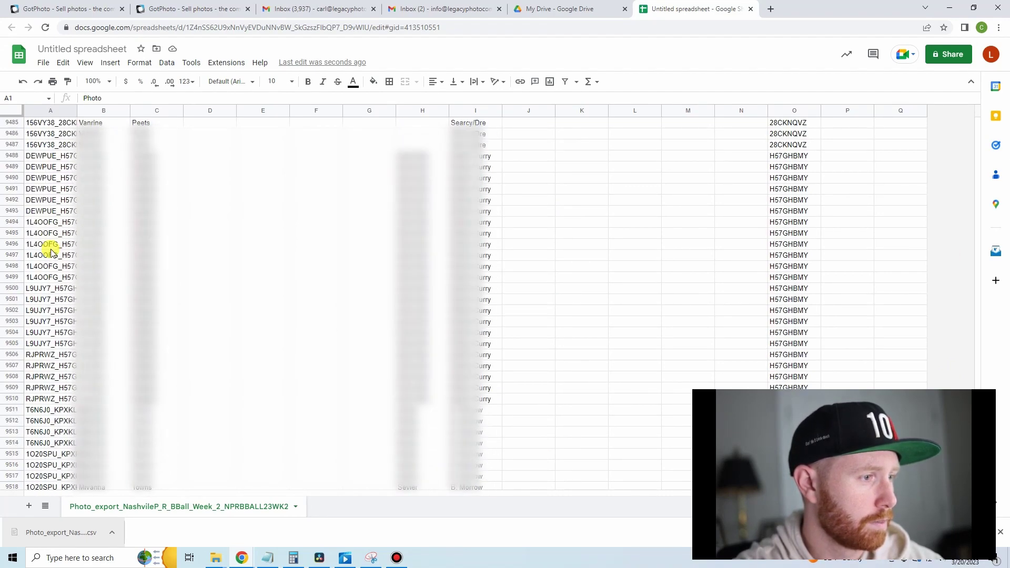
scroll(49, 247, "down", 5)
scroll(60, 293, "up", 5)
scroll(69, 322, "up", 5)
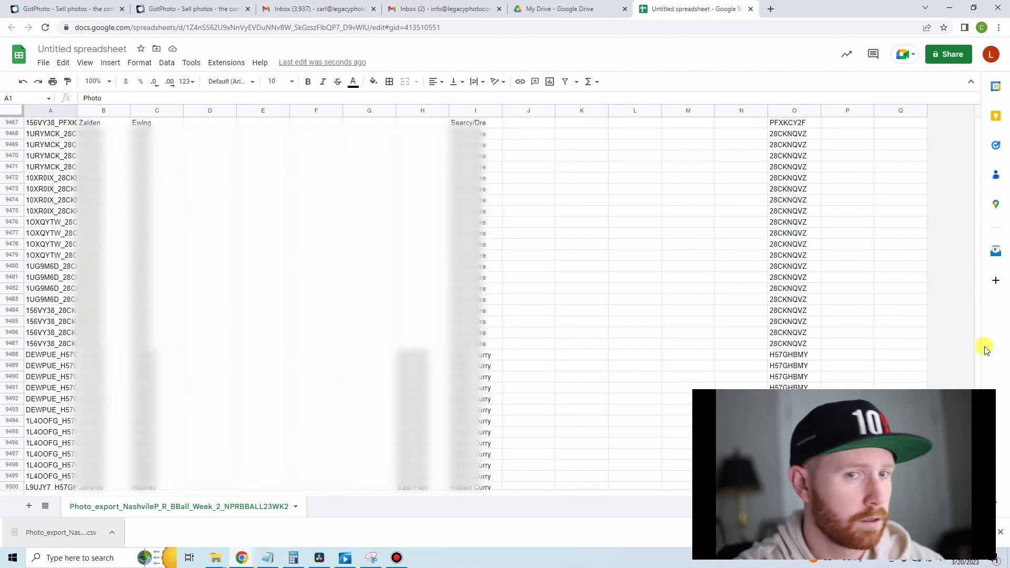
scroll(979, 172, "up", 10)
scroll(978, 172, "up", 10)
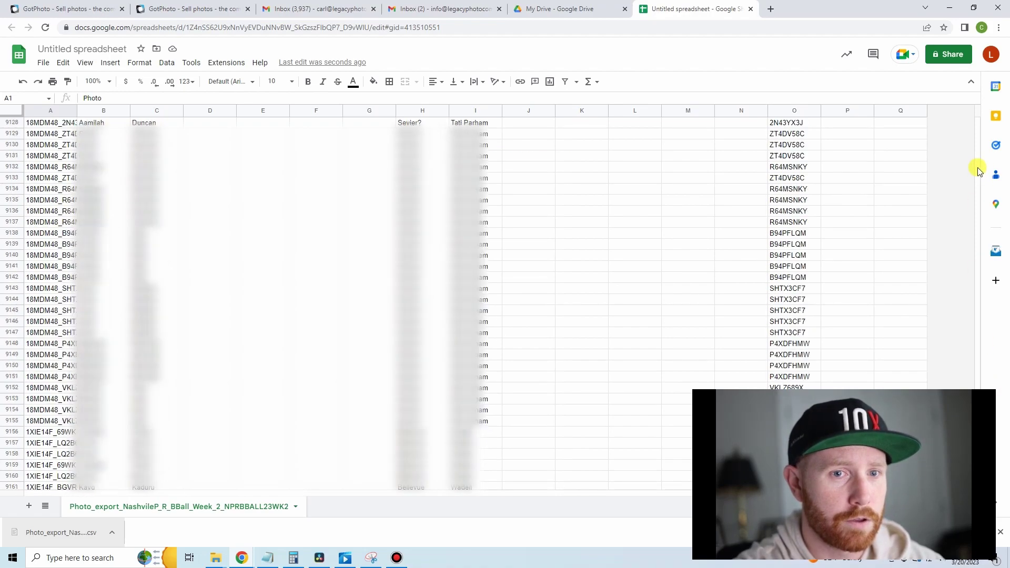
scroll(979, 171, "up", 10)
scroll(979, 171, "up", 10)
scroll(979, 172, "up", 10)
scroll(979, 171, "up", 10)
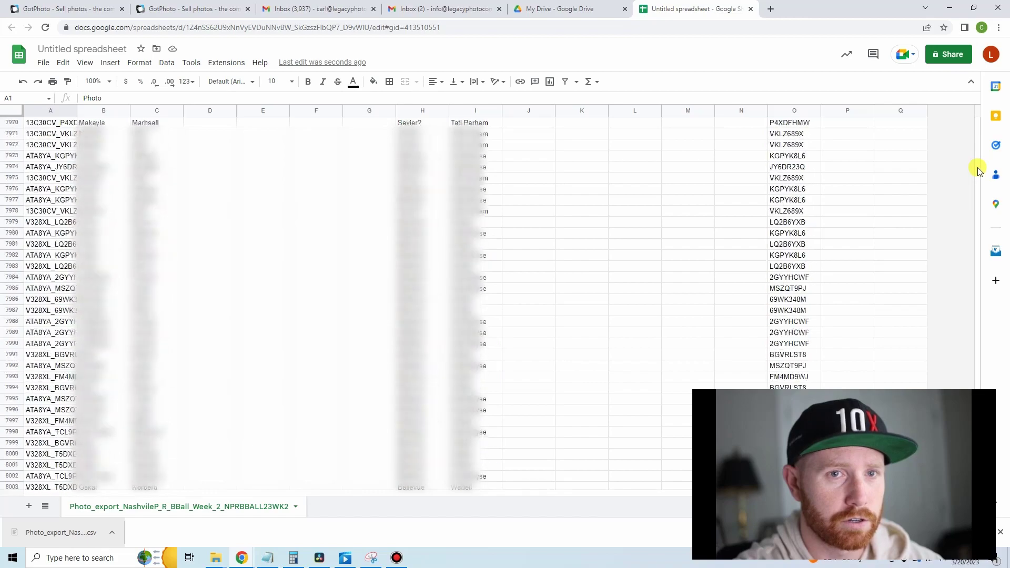
scroll(978, 172, "up", 10)
scroll(979, 171, "up", 10)
scroll(979, 171, "up", 10)
scroll(976, 253, "up", 10)
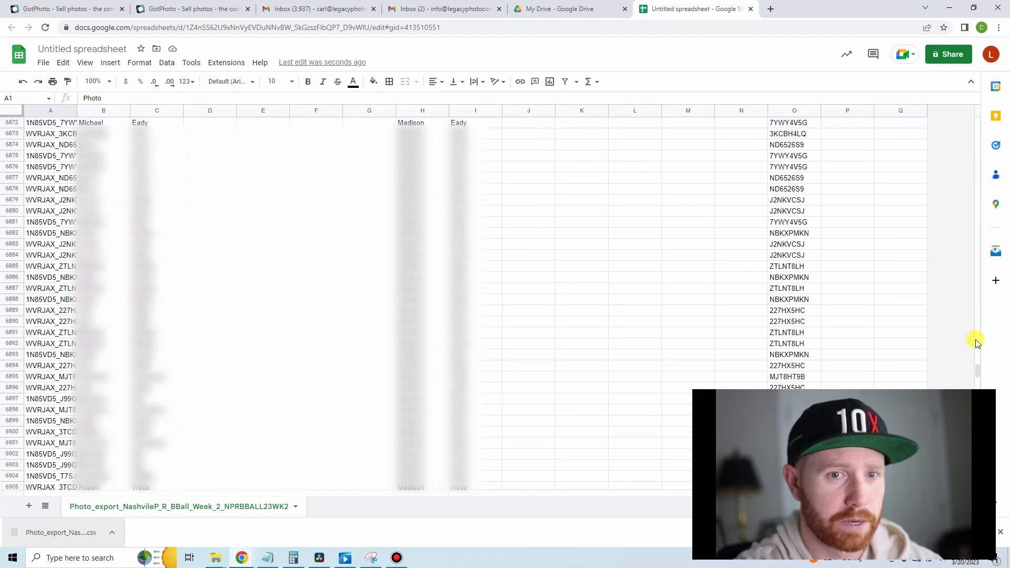
scroll(975, 230, "up", 10)
scroll(976, 229, "up", 15)
scroll(936, 57, "up", 10)
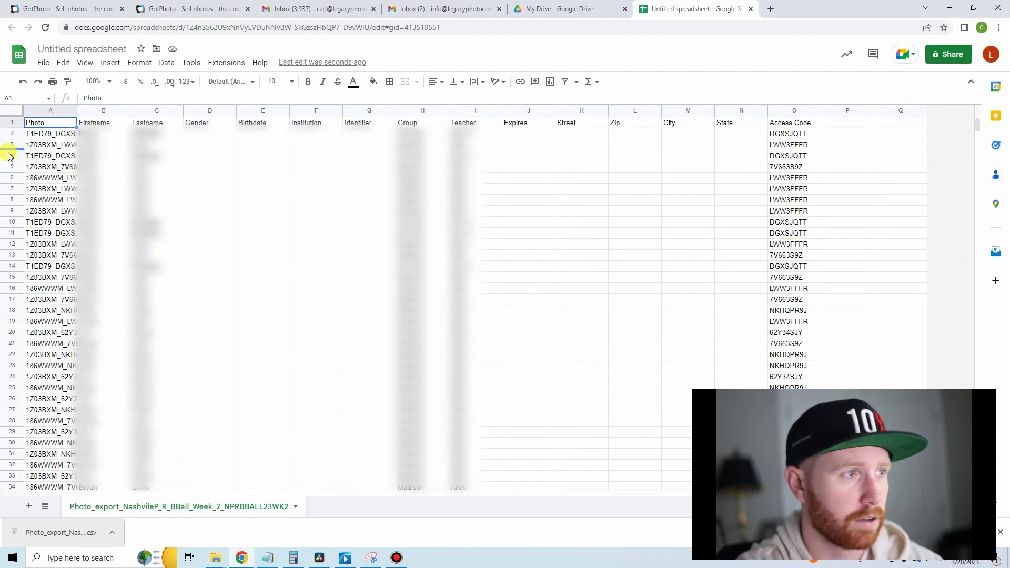